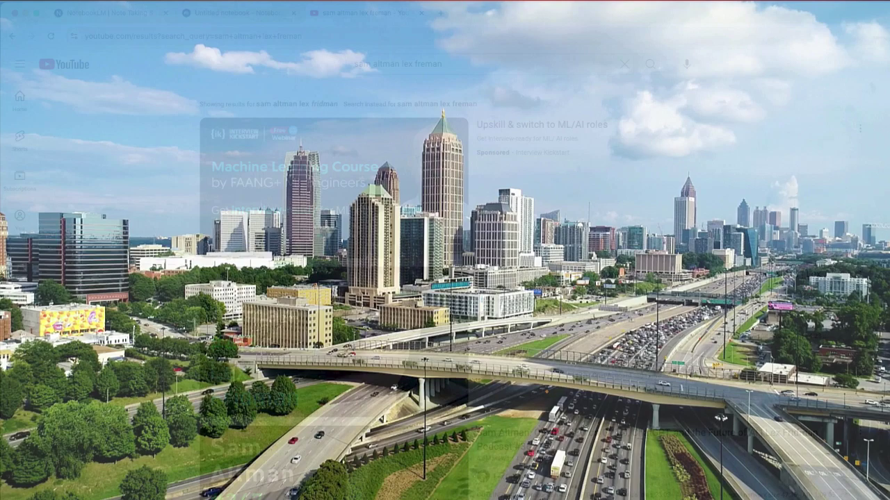
- Expand and browse the chapter list of the Sam Altman Lex Fridman Podcast #419 video in the search results
mouse_move(459, 358)
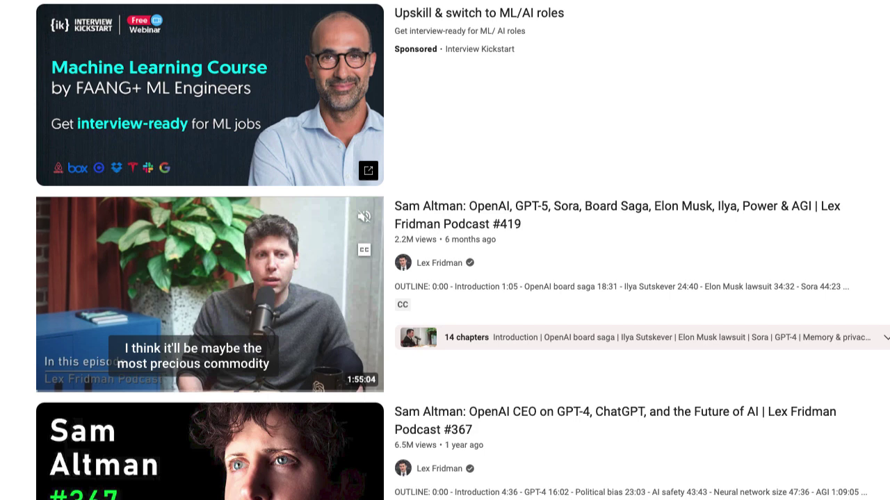
mouse_move(512, 238)
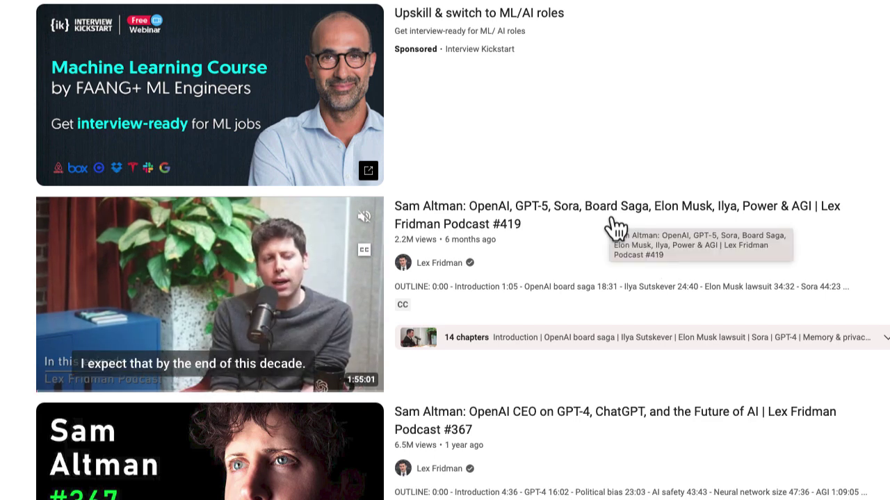
click(873, 338)
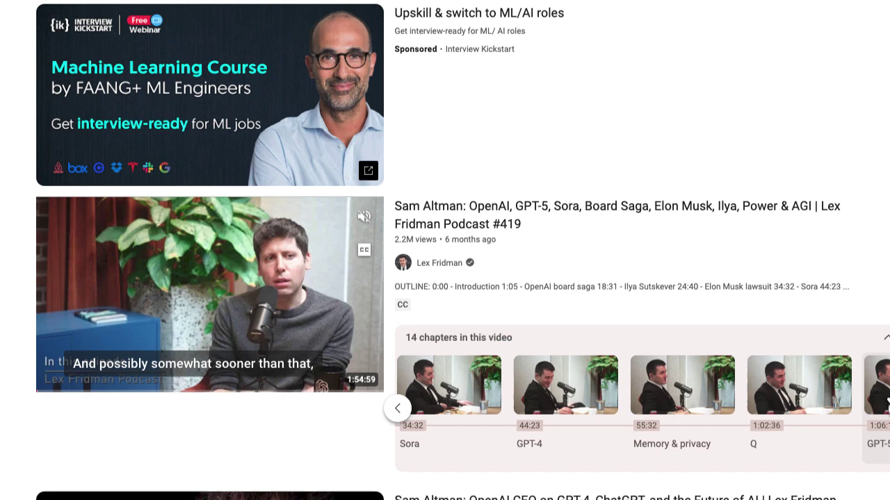
click(881, 408)
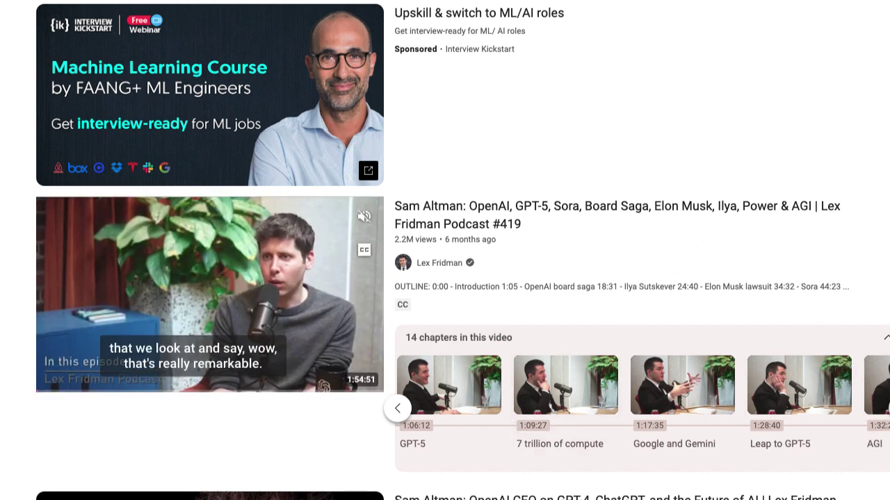
scroll(774, 456, right, 2)
click(397, 409)
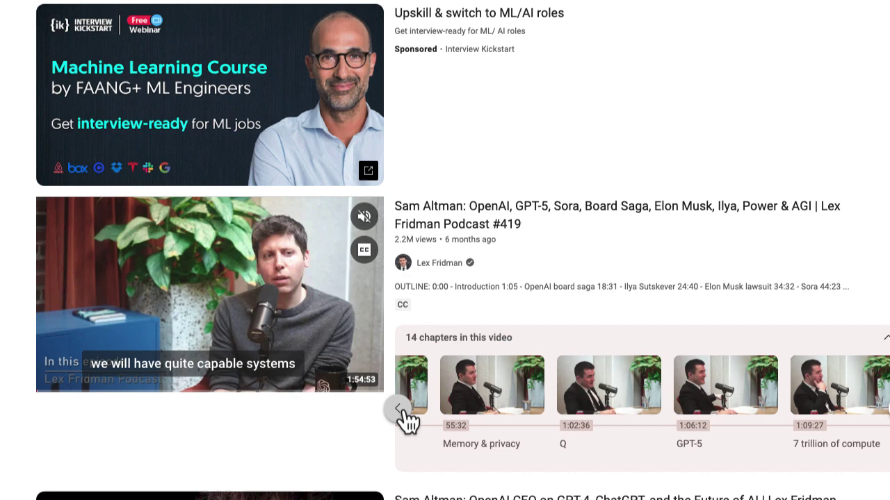
click(399, 410)
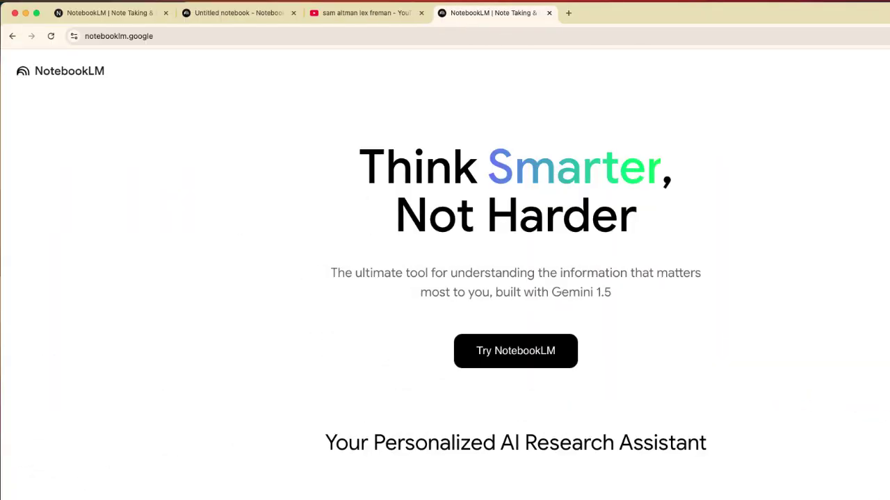
- Read through the NotebookLM landing page, from its source upload features to the Audio Overview section
scroll(445, 278, down, 3)
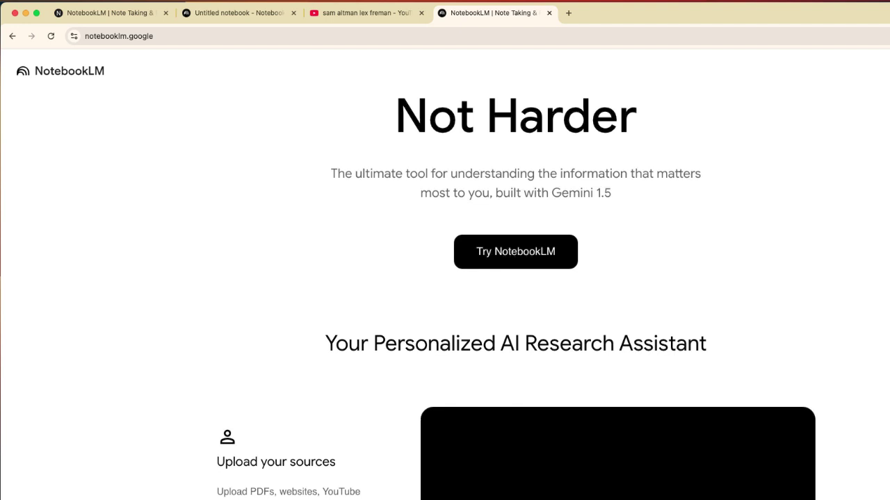
scroll(445, 278, up, 2)
scroll(445, 278, down, 3)
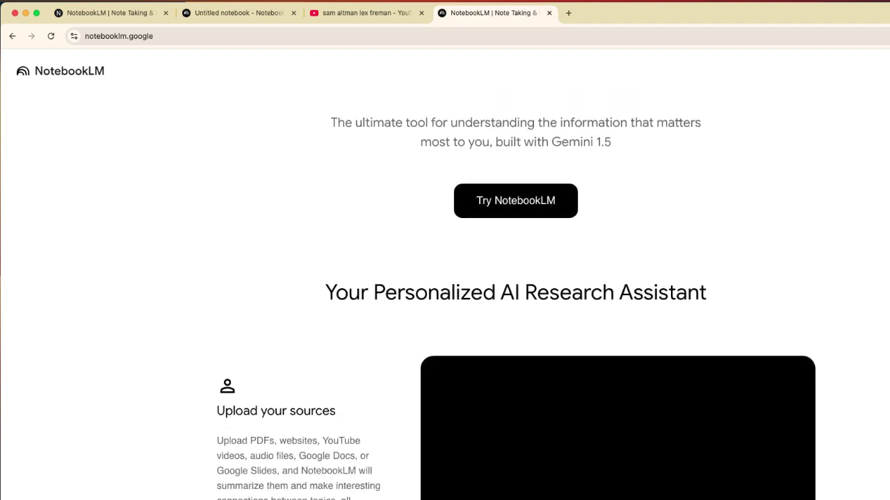
scroll(445, 278, down, 3)
scroll(445, 278, down, 3)
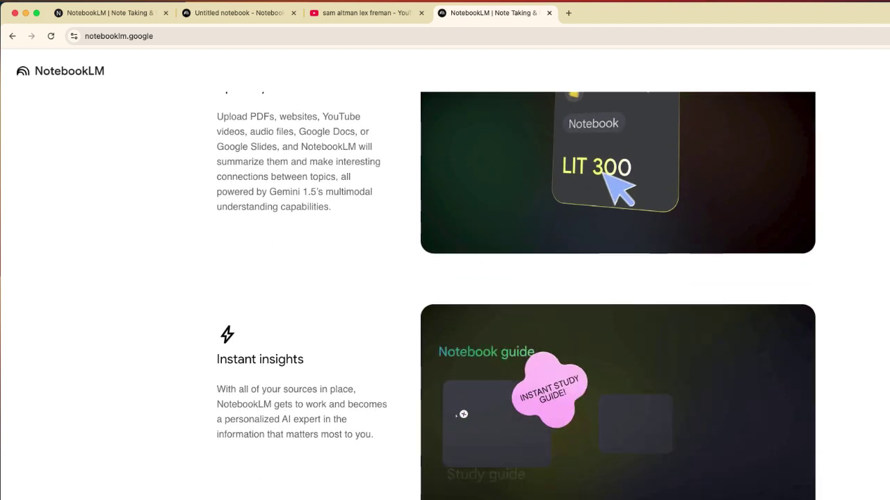
scroll(445, 278, down, 6)
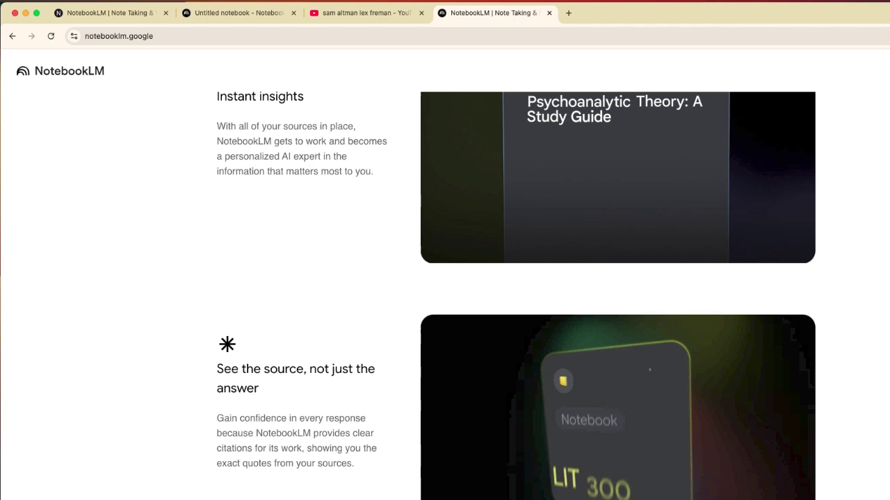
scroll(445, 278, down, 10)
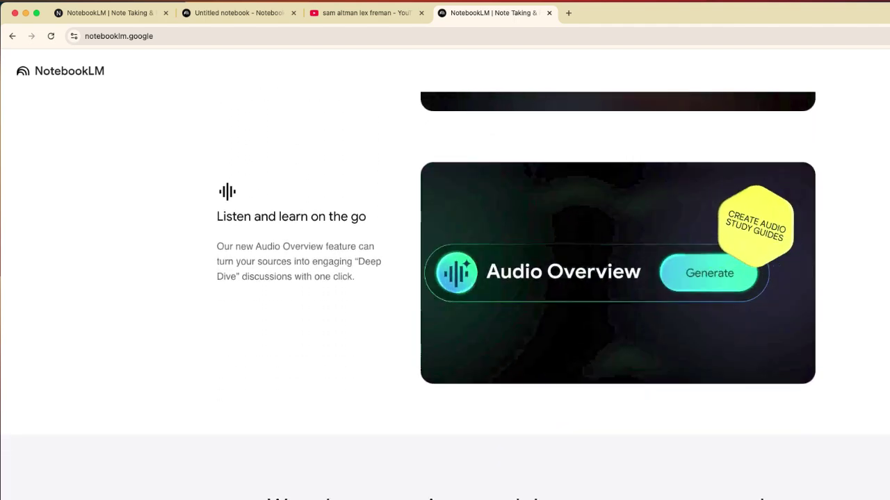
scroll(695, 243, down, 7)
scroll(691, 323, up, 7)
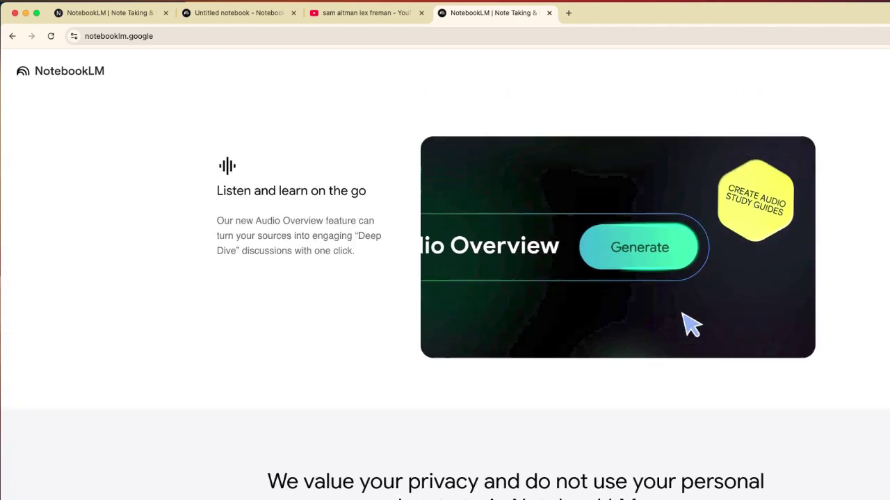
scroll(690, 323, up, 20)
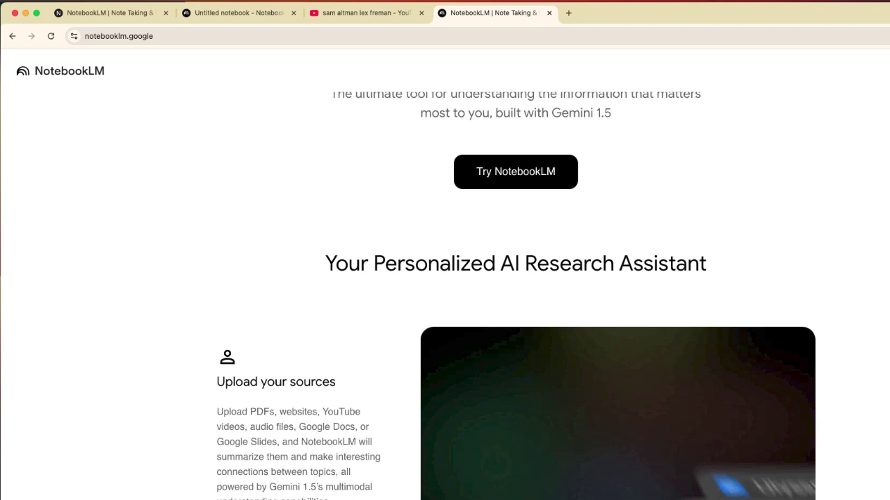
scroll(517, 296, up, 5)
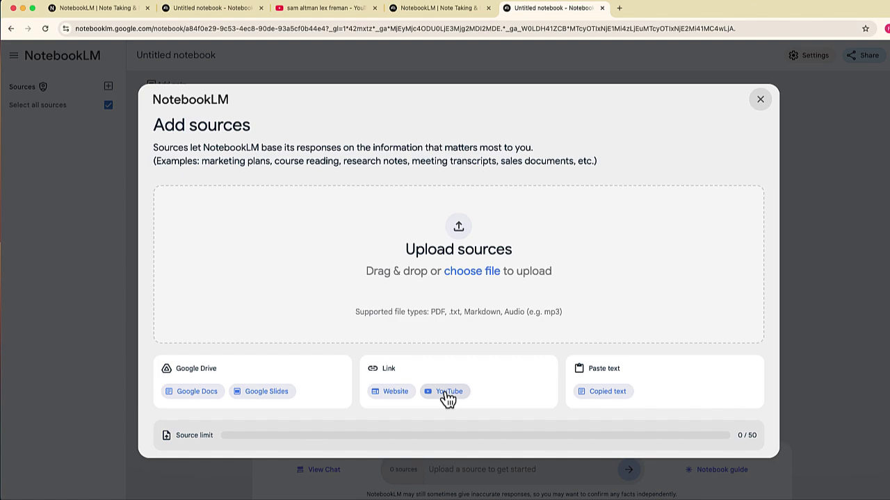
- Switch to the YouTube search results and copy the share link of the Sam Altman Lex Fridman Podcast #419 video
click(342, 10)
click(765, 240)
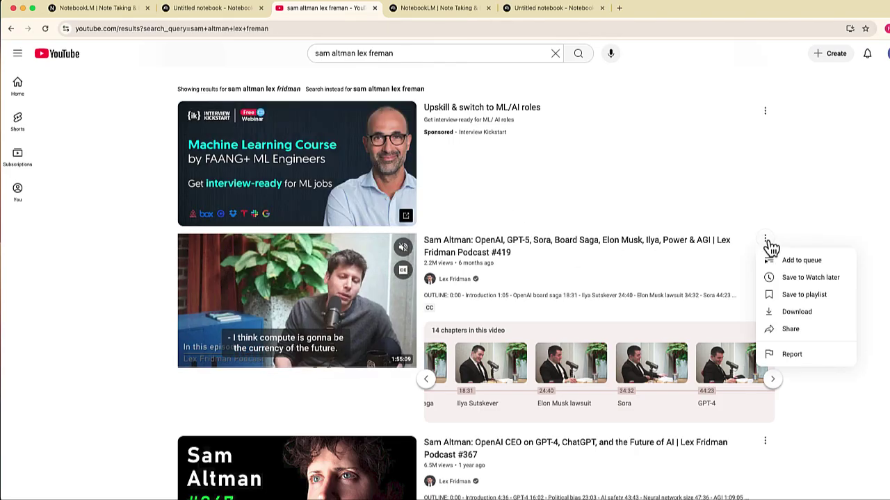
click(788, 331)
click(552, 322)
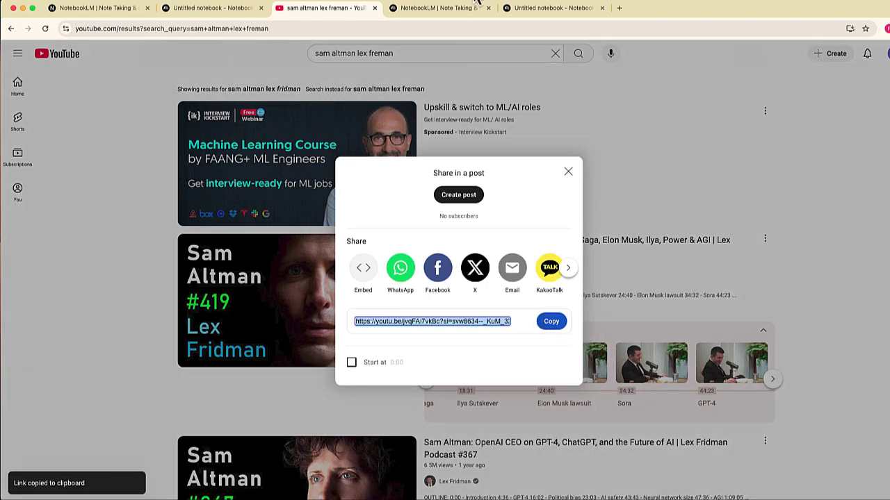
- Return to the untitled NotebookLM notebook and insert the copied video link as a YouTube source
click(532, 10)
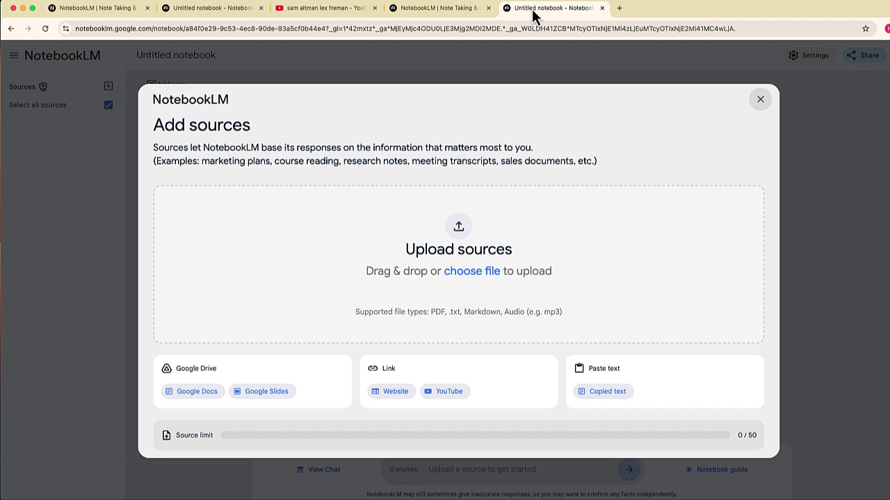
click(459, 400)
click(228, 212)
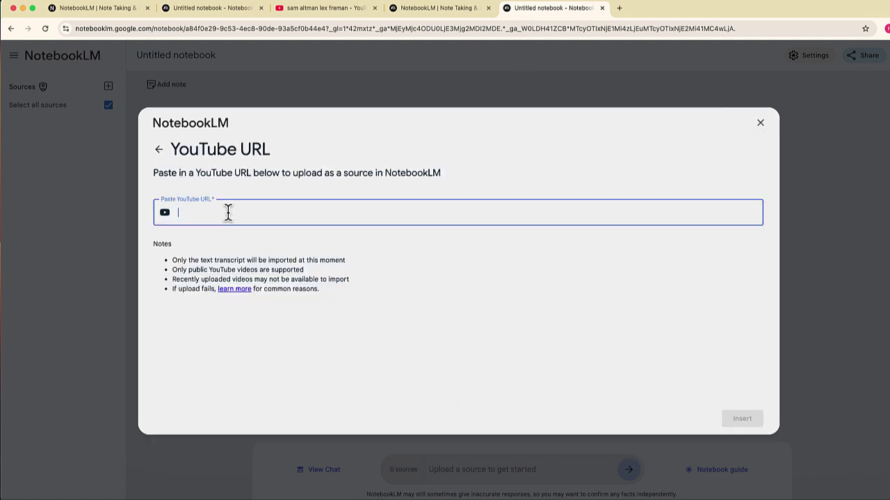
key(super+v)
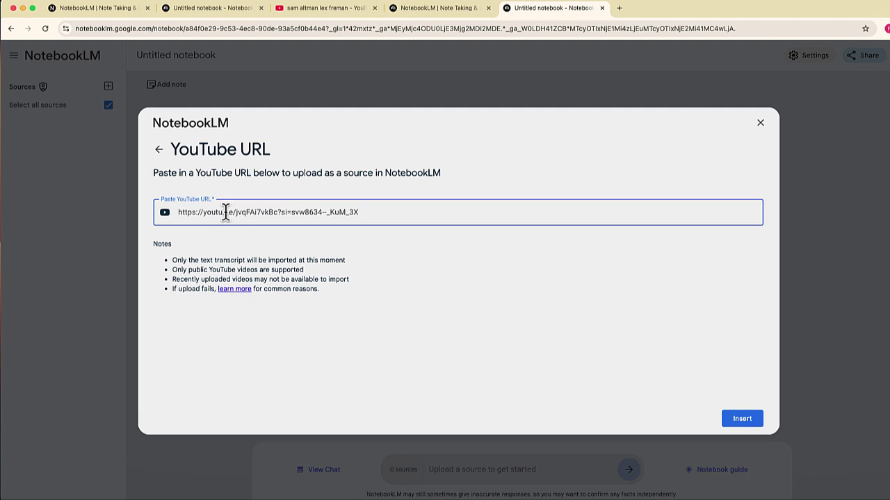
click(749, 418)
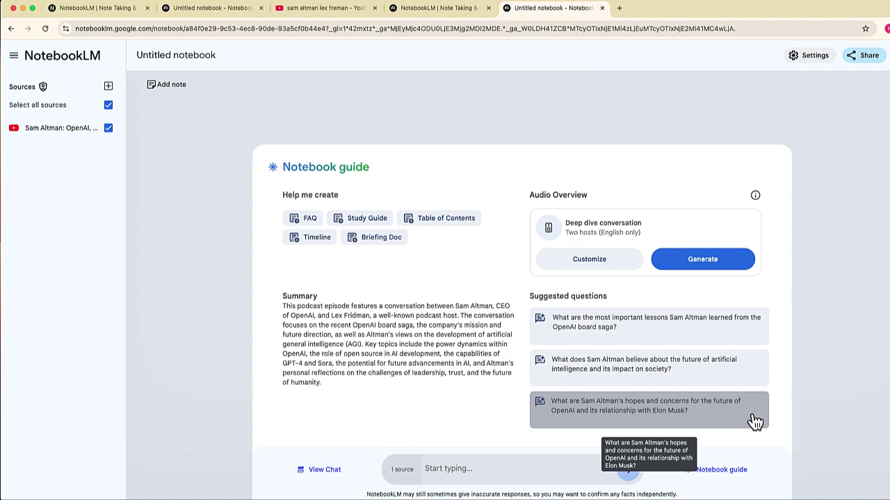
- Open the added video source and examine its transcript, summary and key topics
click(52, 129)
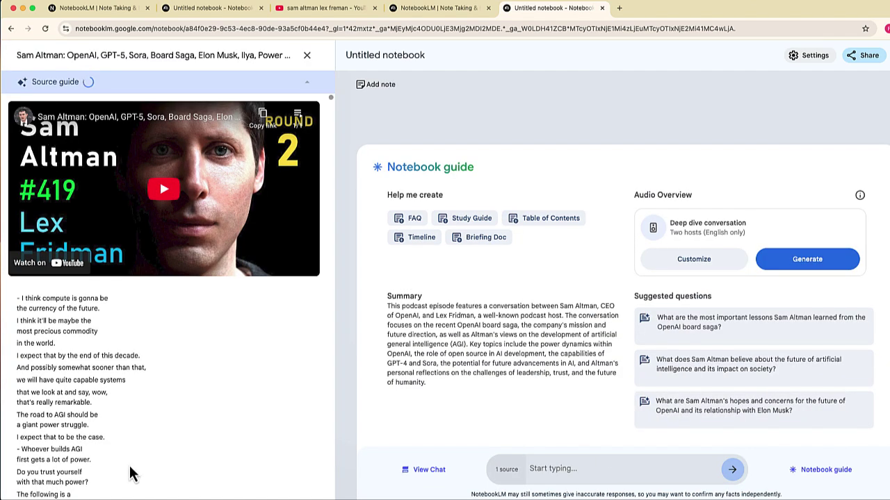
scroll(136, 428, down, 5)
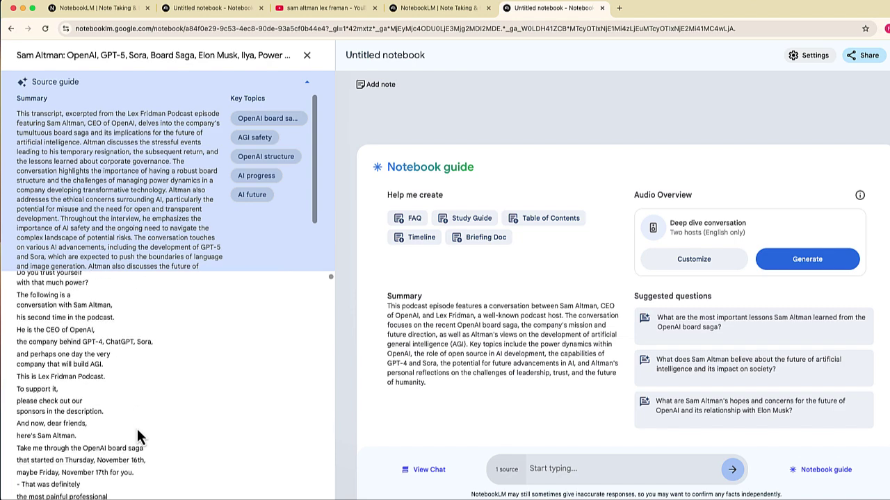
scroll(137, 433, down, 10)
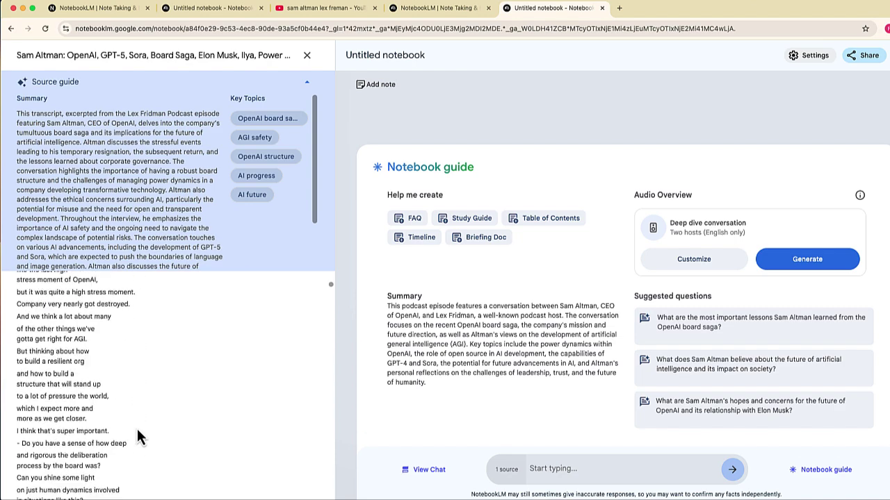
scroll(137, 427, up, 15)
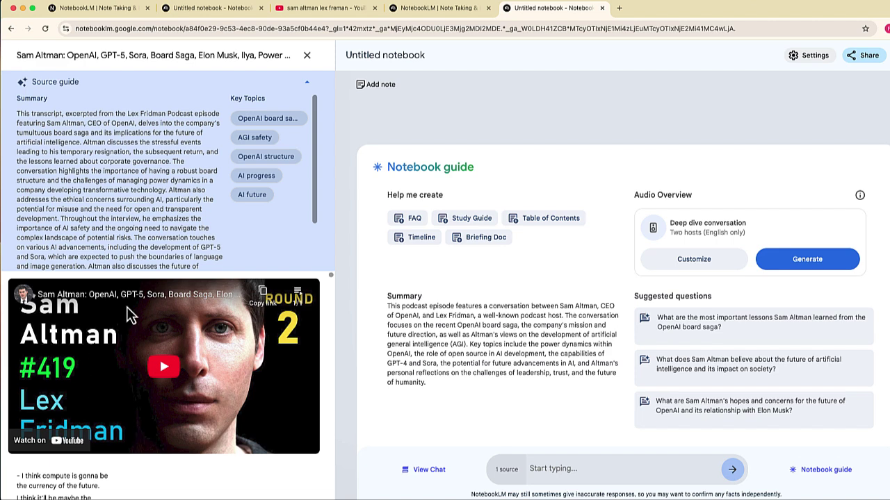
scroll(73, 161, down, 3)
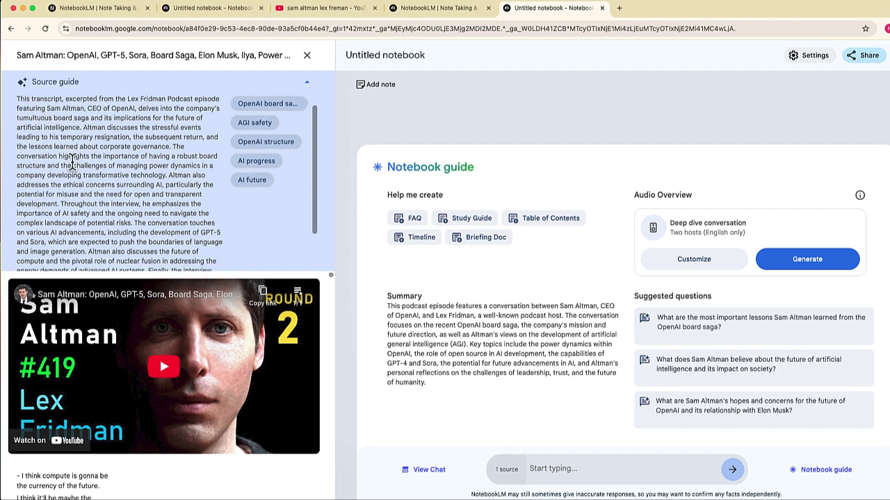
scroll(73, 161, up, 2)
scroll(73, 161, up, 2)
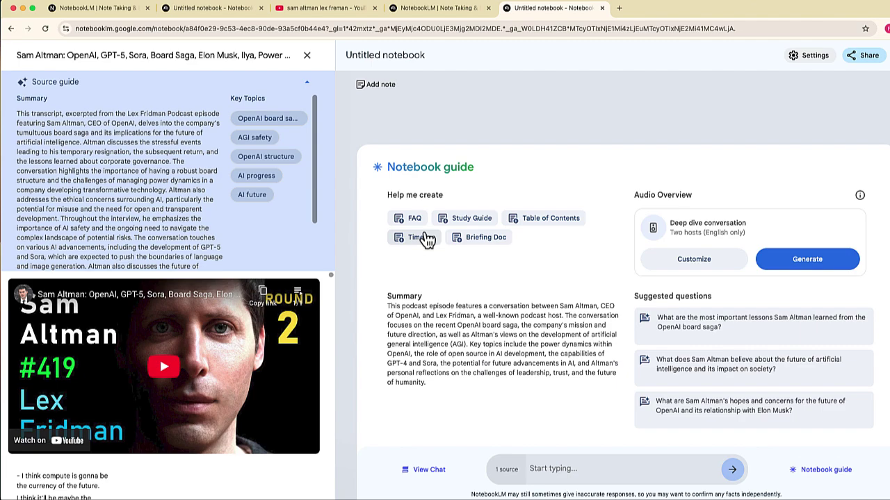
- Ask the notebook chat "What did Sam say about Elon?"
click(554, 463)
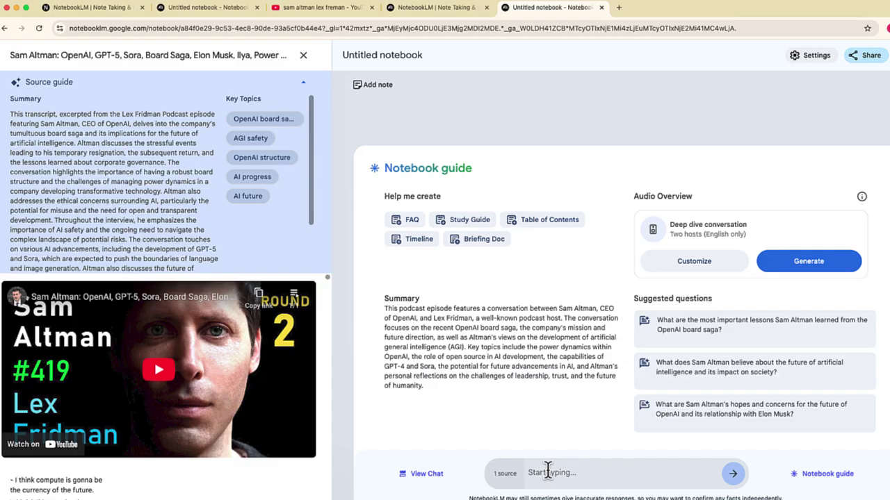
text(What did Sam say about Elon?)
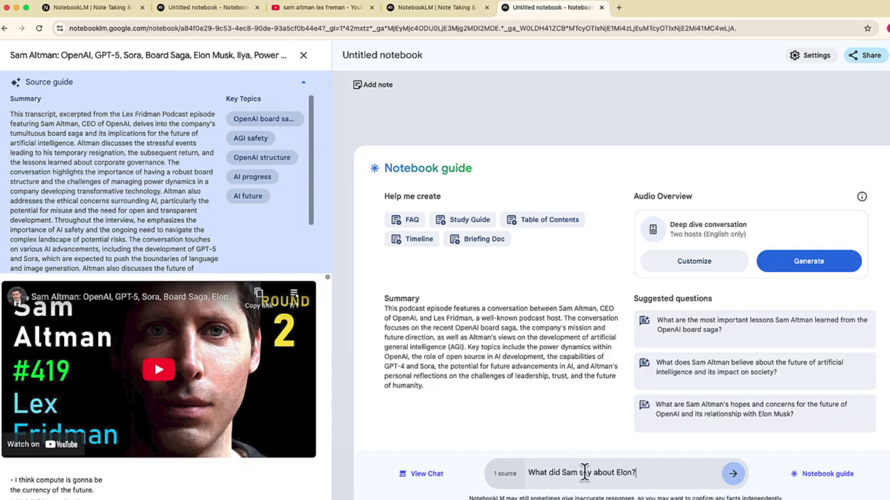
click(731, 478)
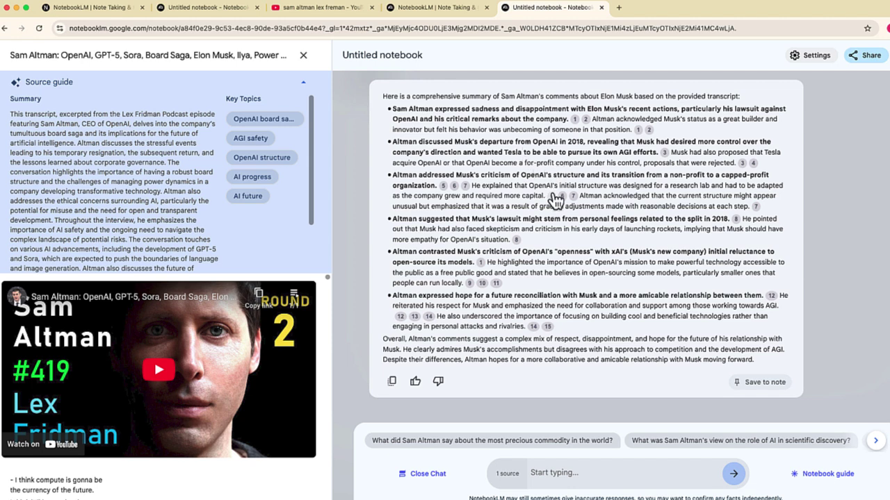
- Open citation 7 in the answer's point on OpenAI's structure and read the cited transcript passage
click(467, 186)
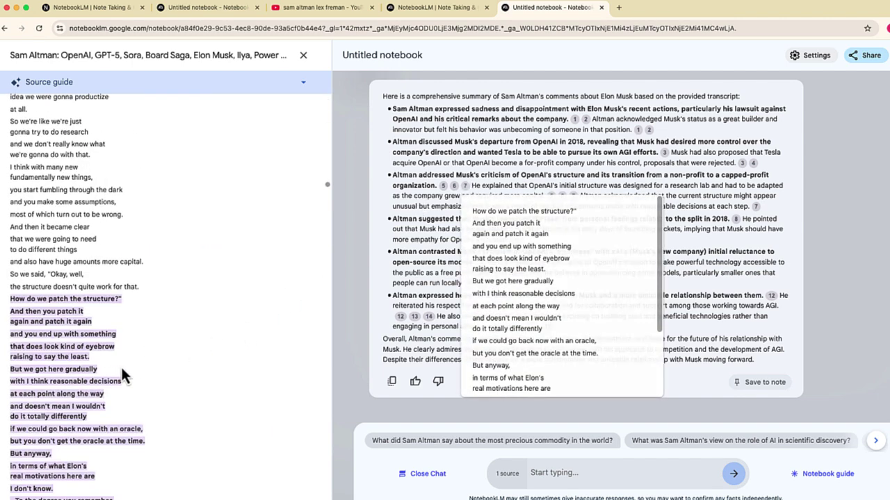
scroll(123, 363, down, 1)
scroll(122, 368, down, 2)
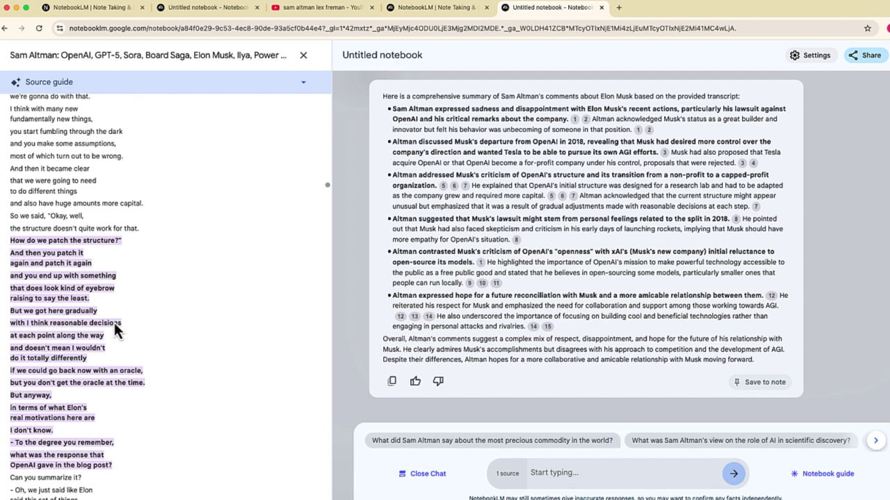
scroll(125, 329, up, 1)
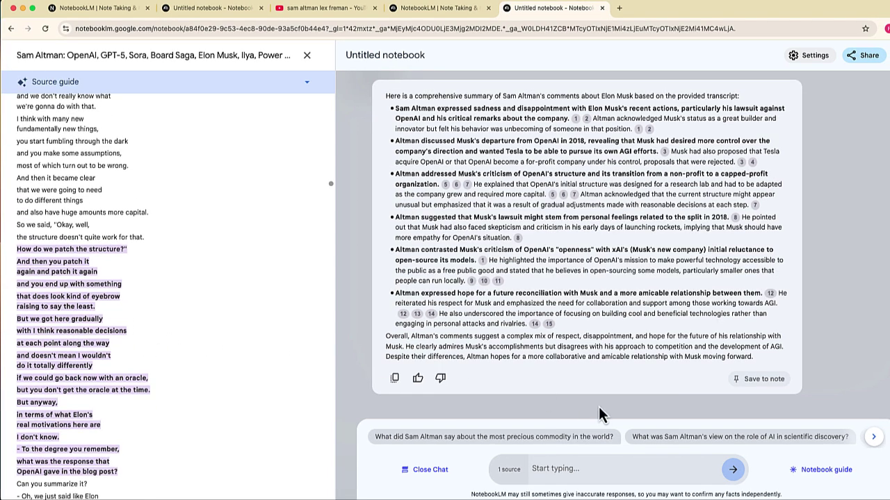
- Ask the notebook chat "When will OpenAI create AGI"
click(606, 468)
key(super+v)
key(Return)
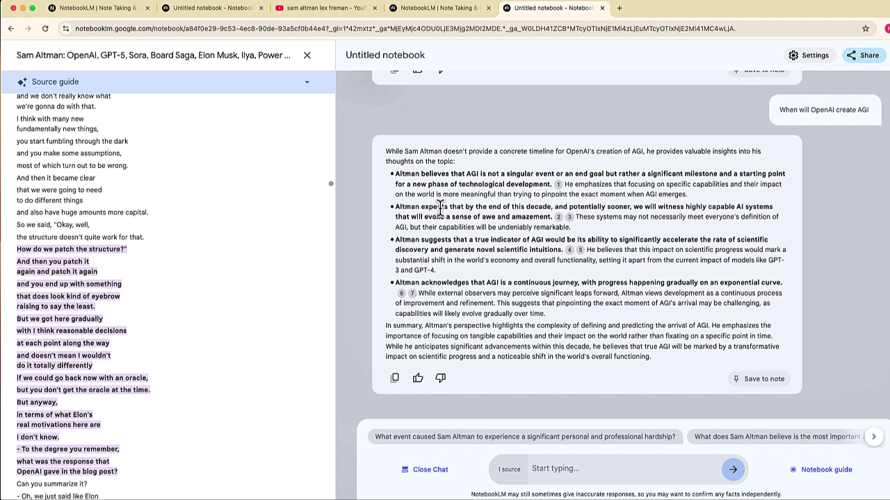
- Close the source view, then review the options for adding more sources without adding any
click(307, 55)
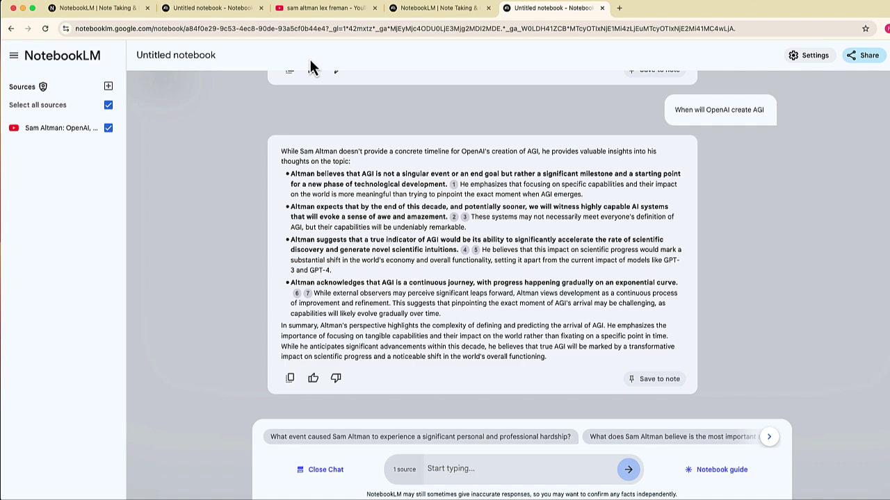
click(108, 86)
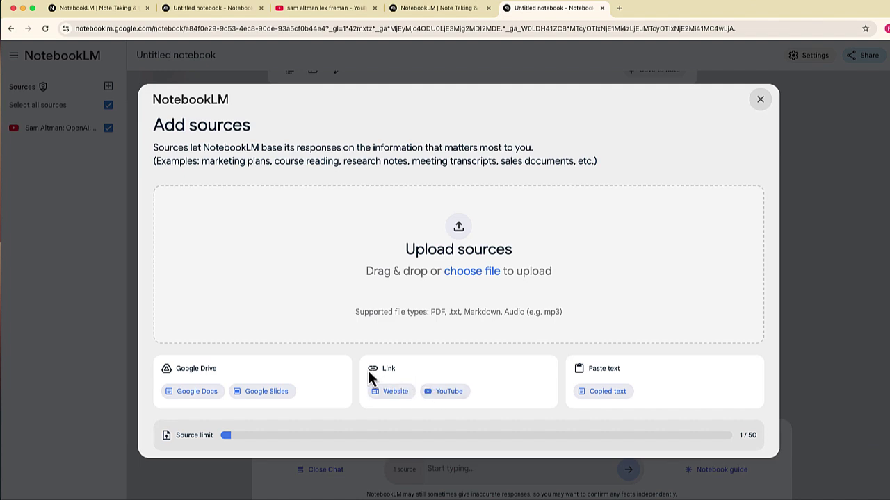
click(761, 101)
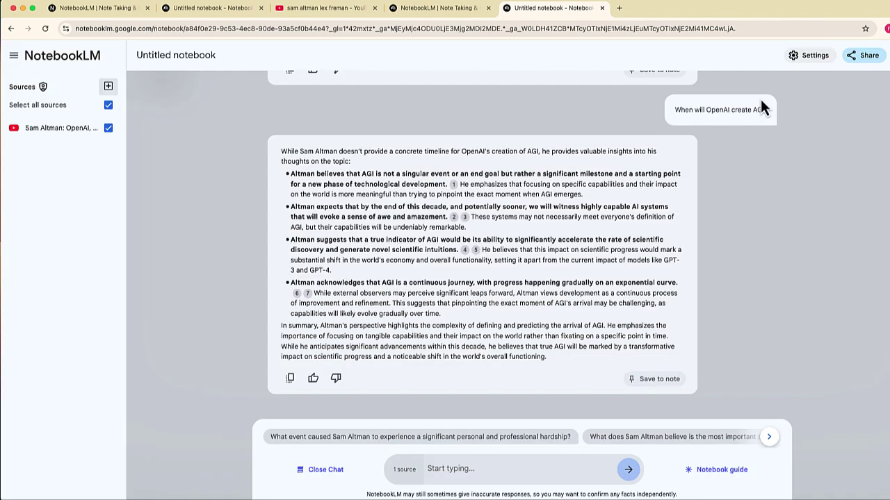